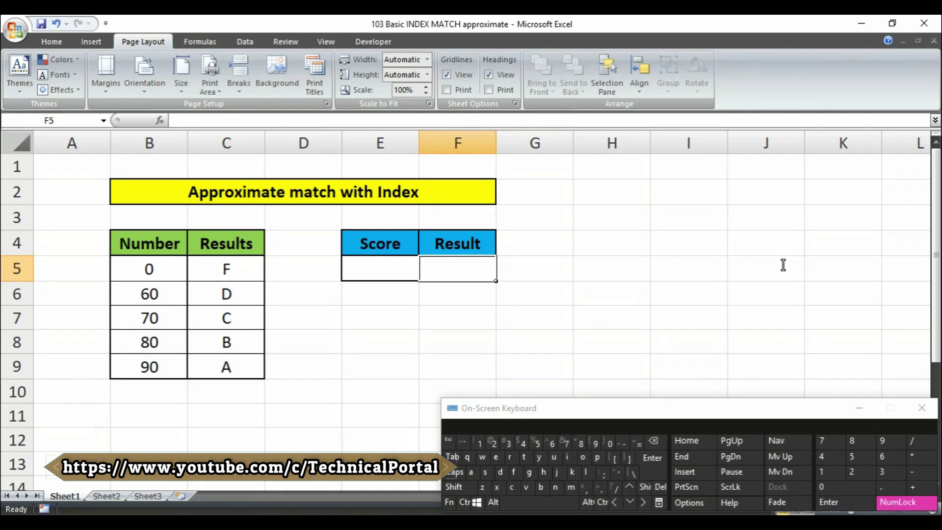
Start an INDEX formula in Result cell F5 with the grades C5:C9 as its array.
{"action": "key", "text": "Left"}
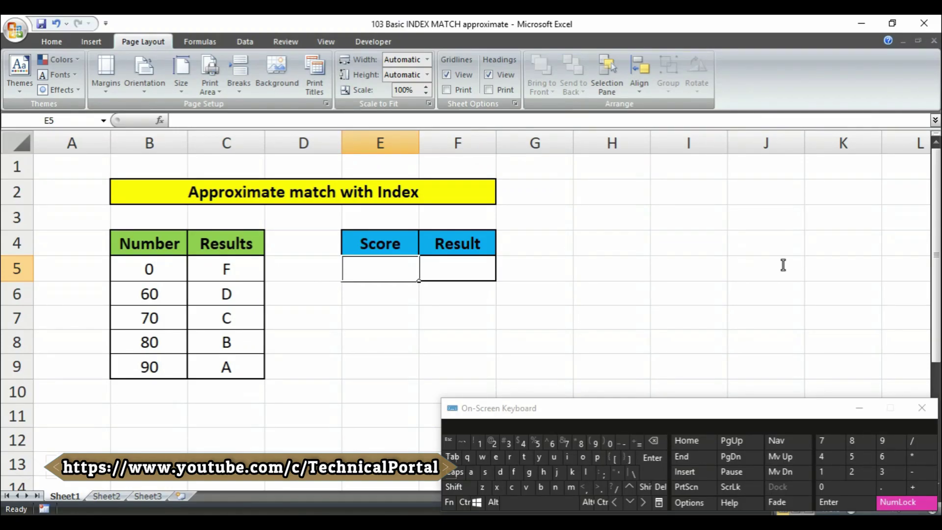
{"action": "key", "text": "Right"}
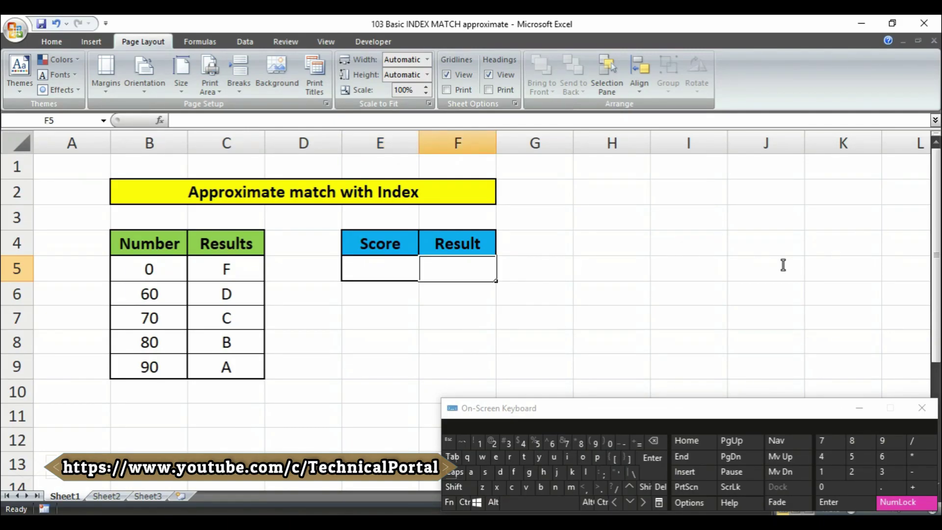
{"action": "type", "text": "="}
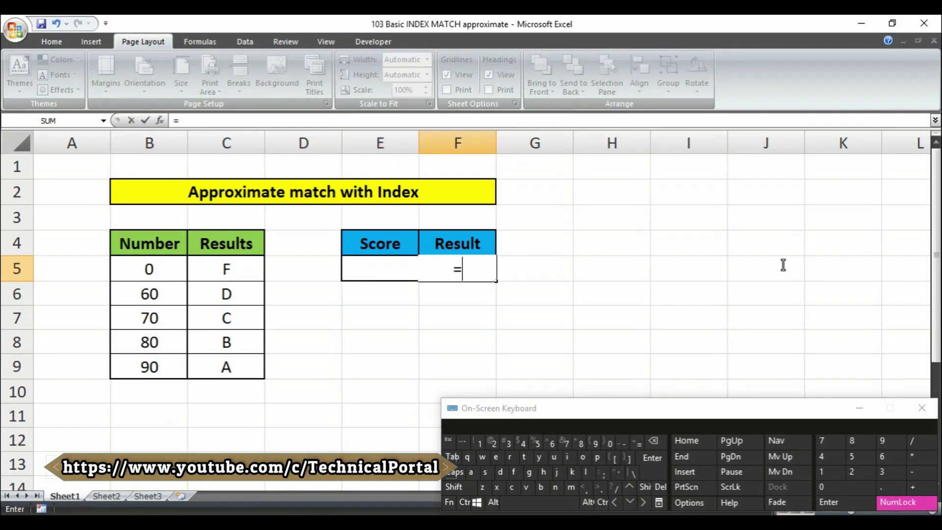
{"action": "type", "text": "index"}
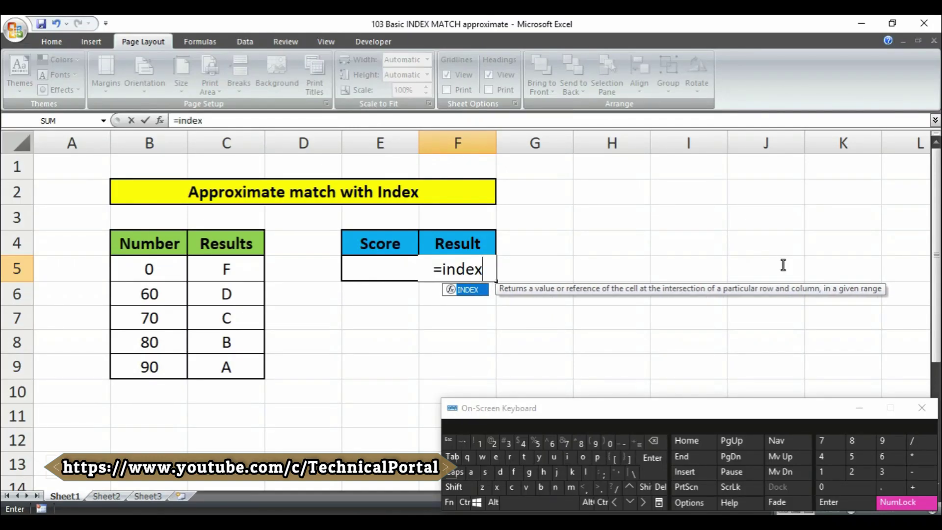
{"action": "key", "text": "Tab"}
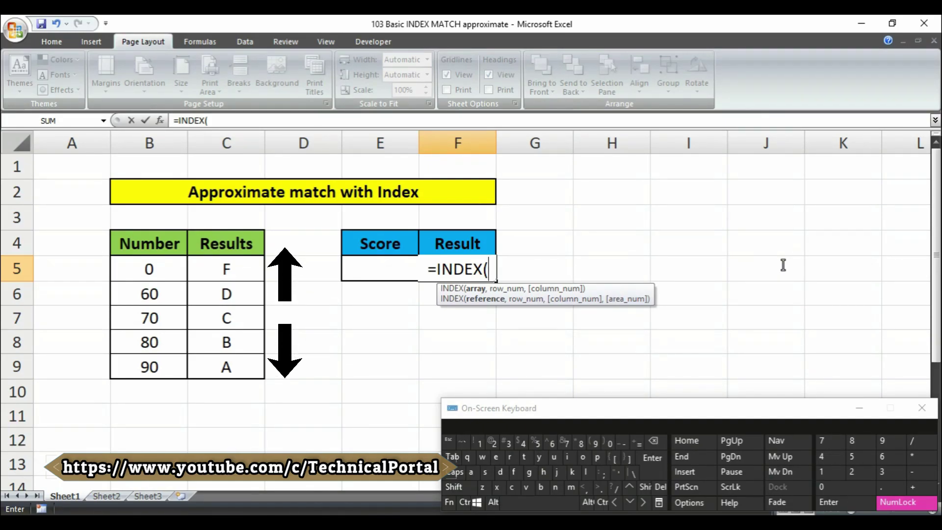
{"action": "left_click_drag", "start_coordinate": [226, 269], "coordinate": [226, 367]}
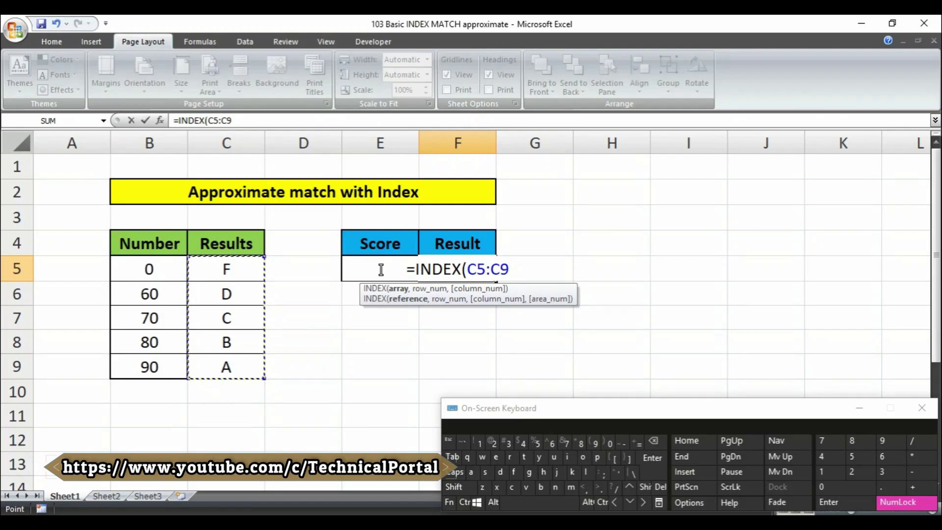
{"action": "type", "text": ","}
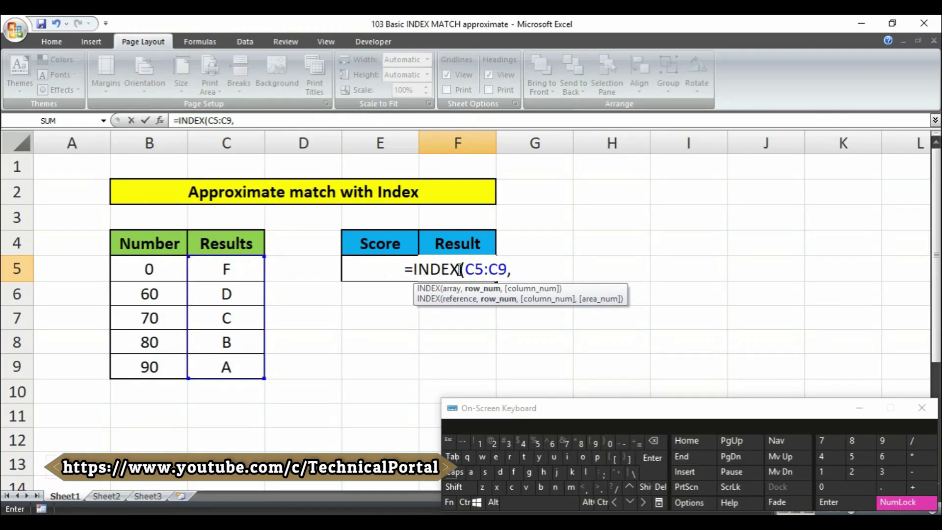
Complete the formula with a nested MATCH that looks up E5 in B5:B9 with match type 1.
{"action": "type", "text": "m"}
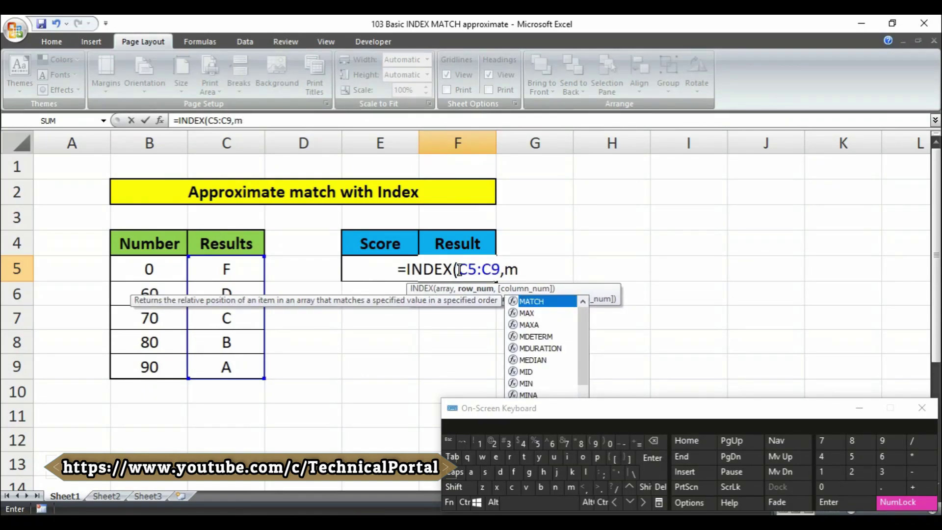
{"action": "type", "text": "atc"}
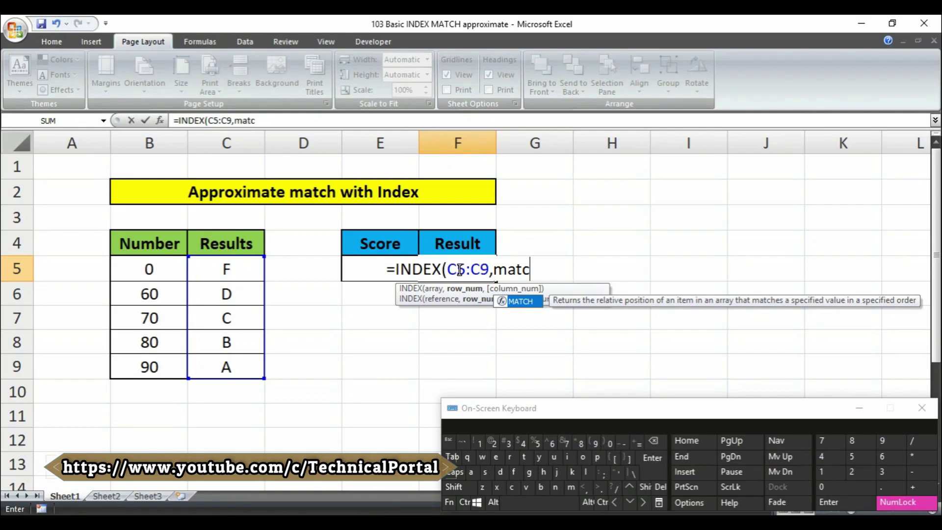
{"action": "key", "text": "Tab"}
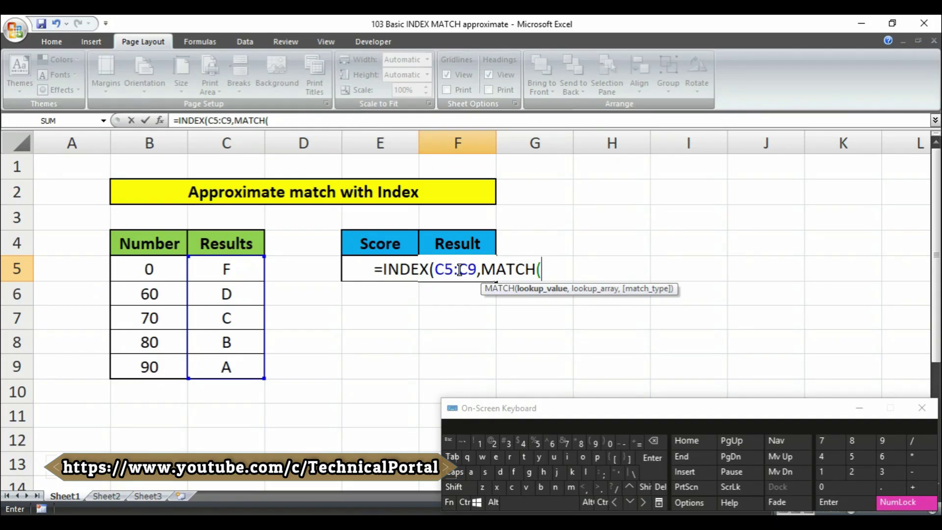
{"action": "type", "text": "E5"}
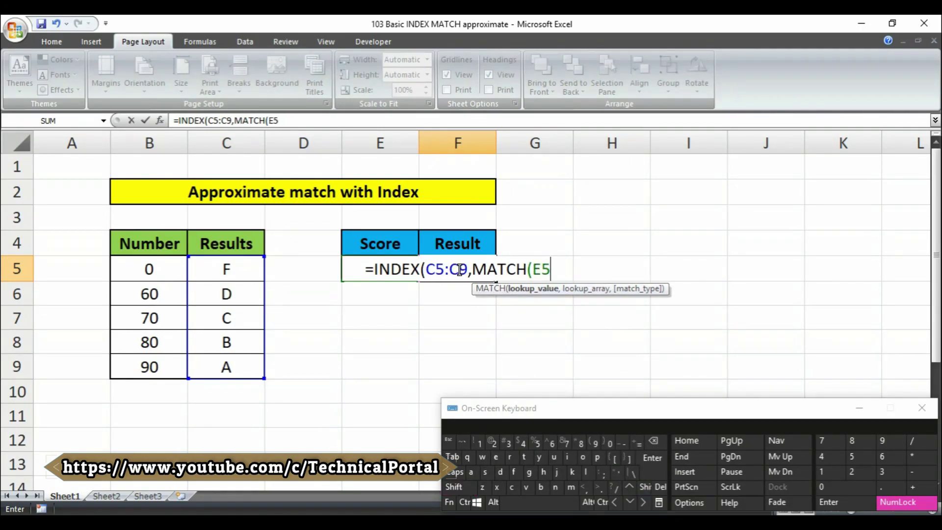
{"action": "type", "text": ","}
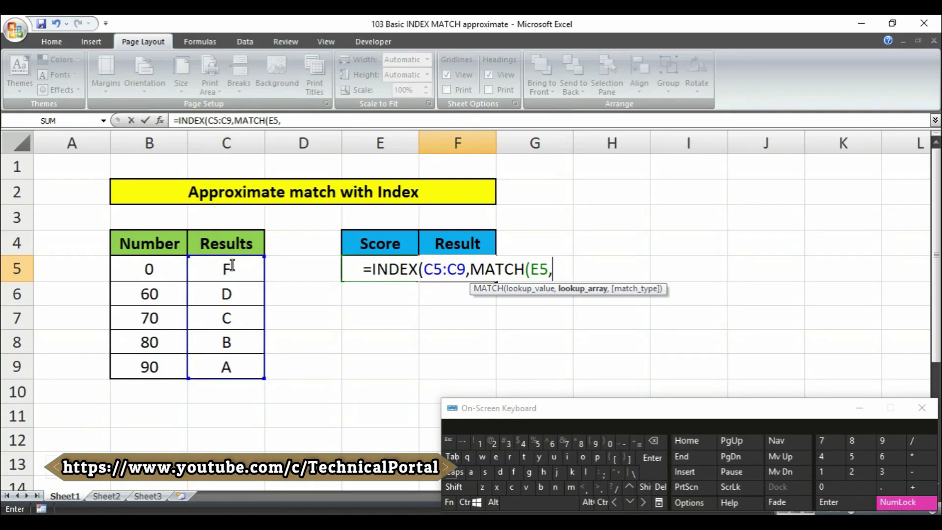
{"action": "left_click_drag", "start_coordinate": [150, 269], "coordinate": [149, 366]}
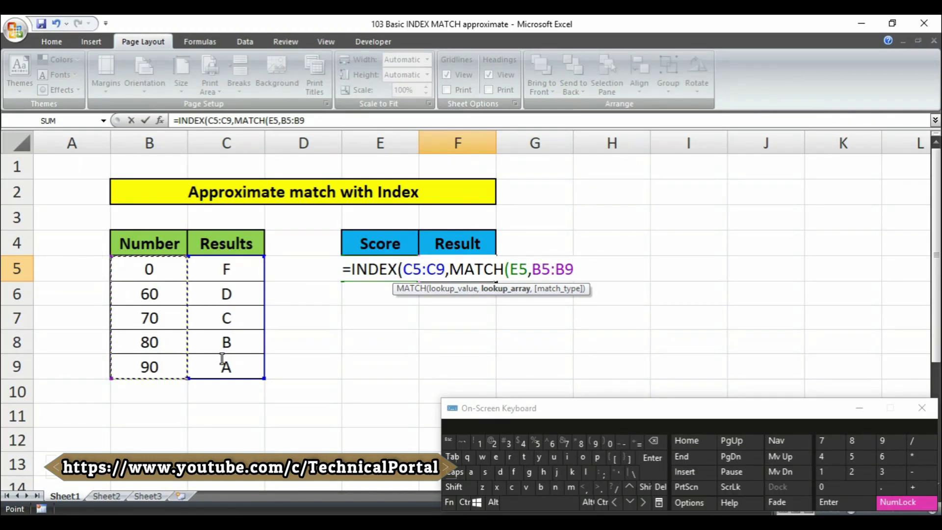
{"action": "type", "text": ","}
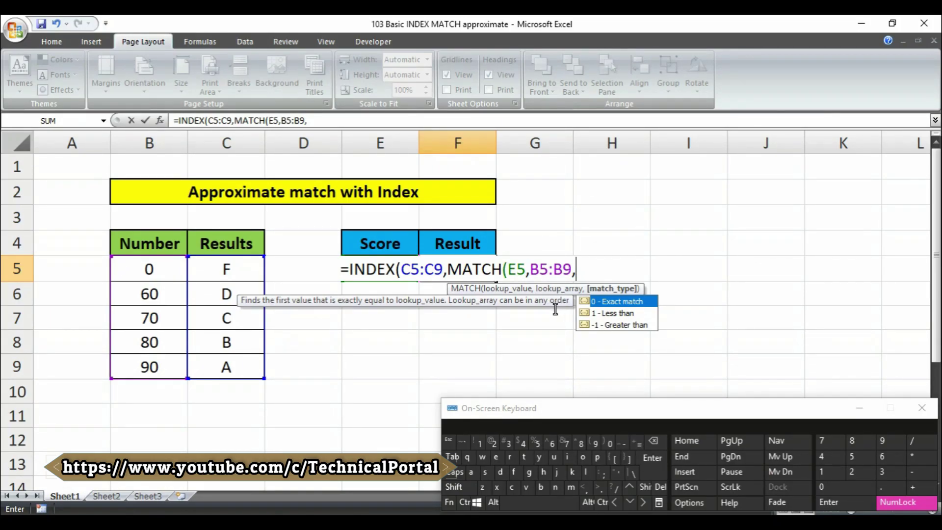
{"action": "type", "text": "1"}
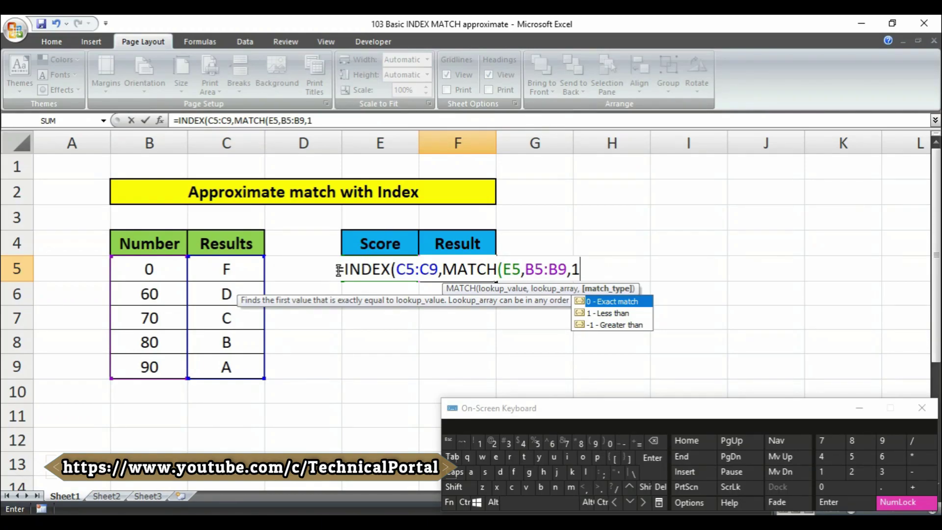
{"action": "type", "text": "))"}
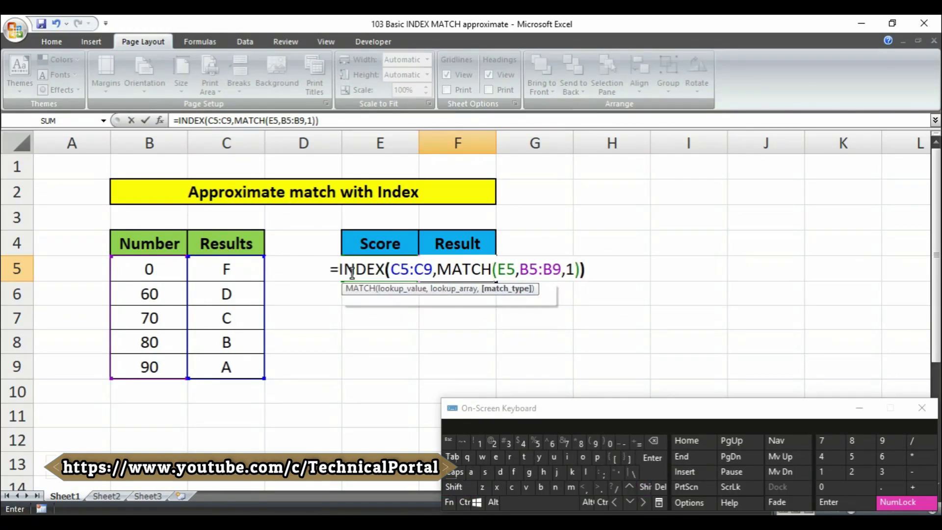
{"action": "key", "text": "Return"}
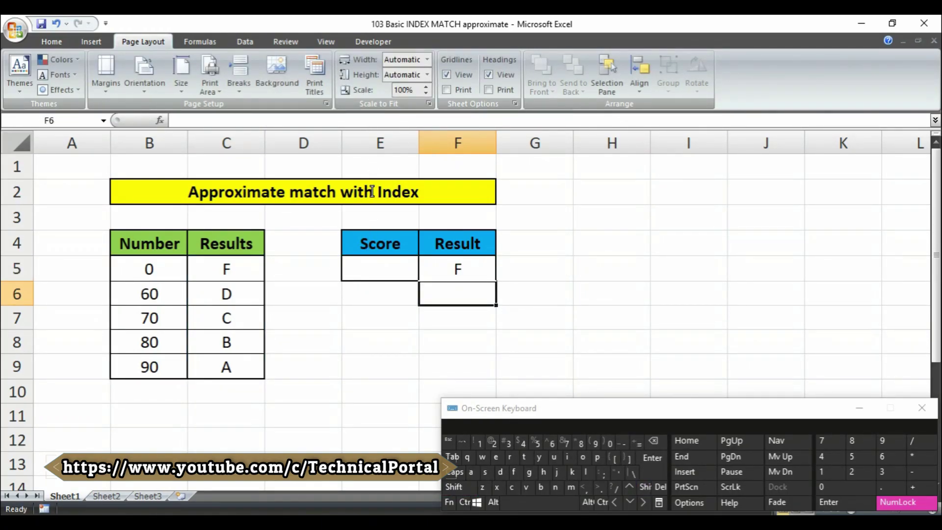
Enter a score of 61 in cell E5 to test the lookup formula.
{"action": "left_click", "coordinate": [359, 267]}
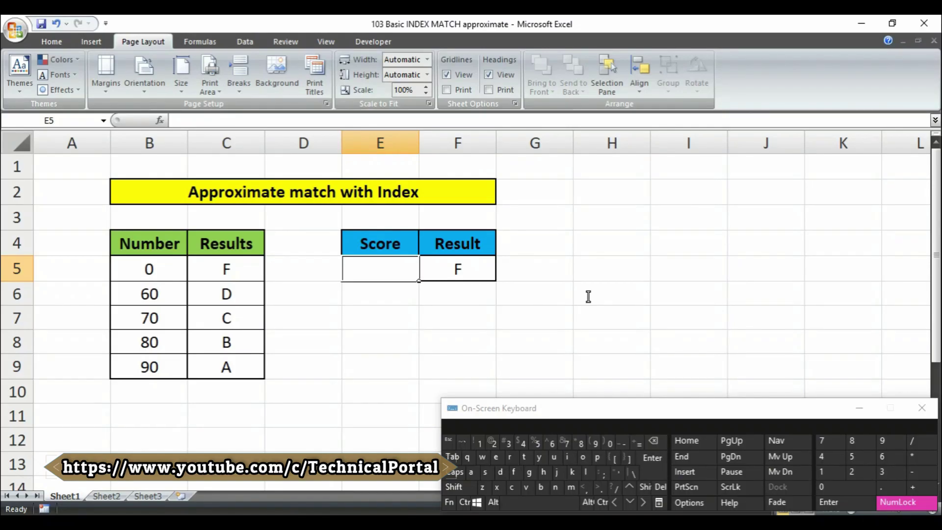
{"action": "key", "text": "Right"}
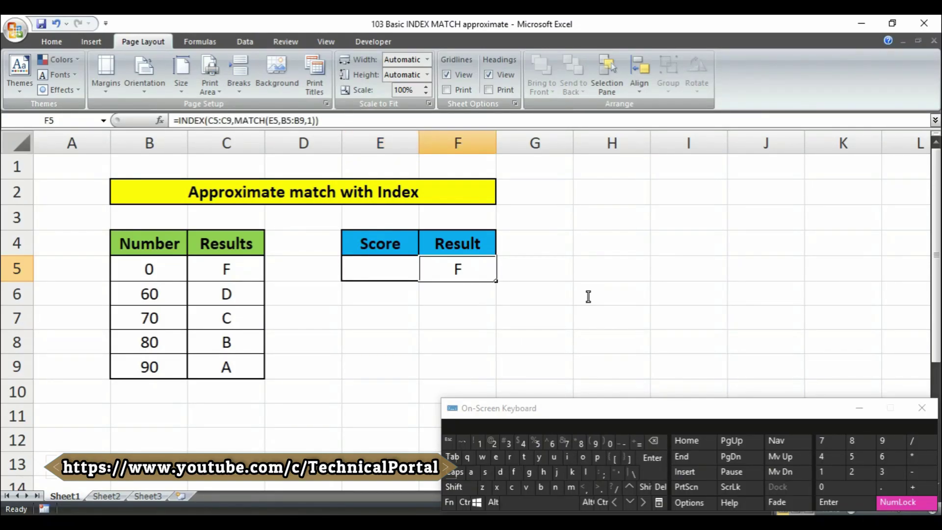
{"action": "key", "text": "Left"}
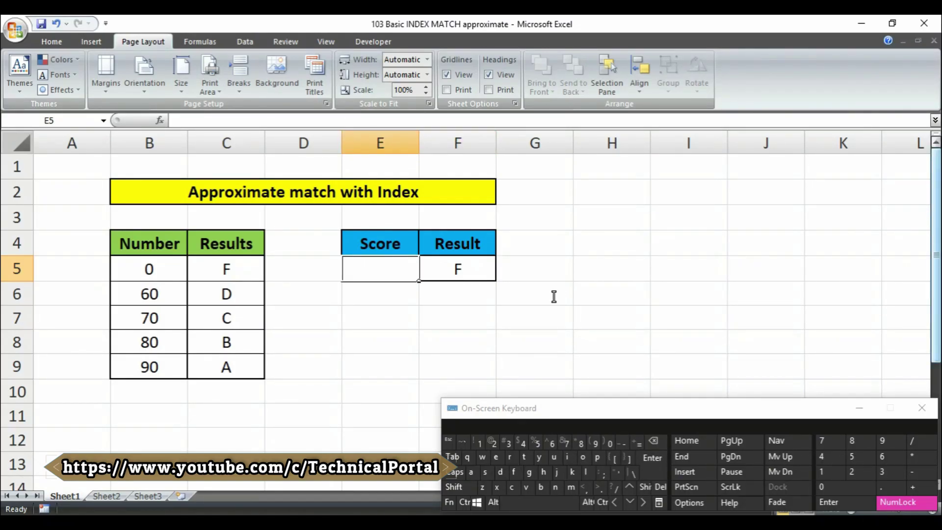
{"action": "type", "text": "61"}
{"action": "key", "text": "Return"}
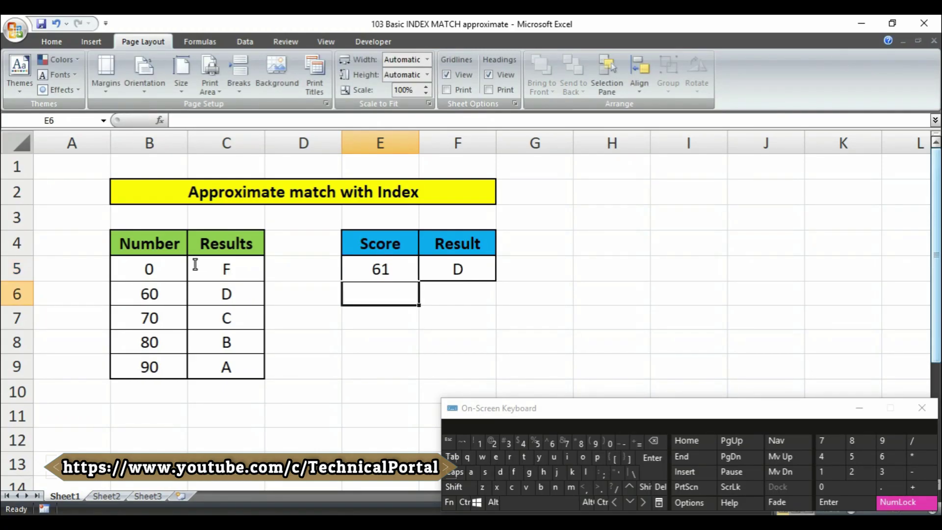
Change the score in cell E5 to 72.
{"action": "key", "text": "Up"}
{"action": "type", "text": "72"}
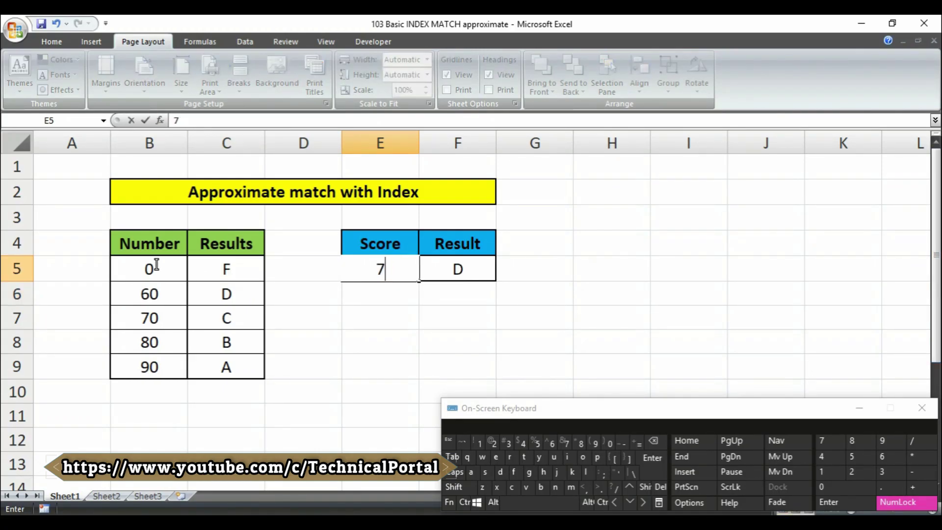
{"action": "key", "text": "Right"}
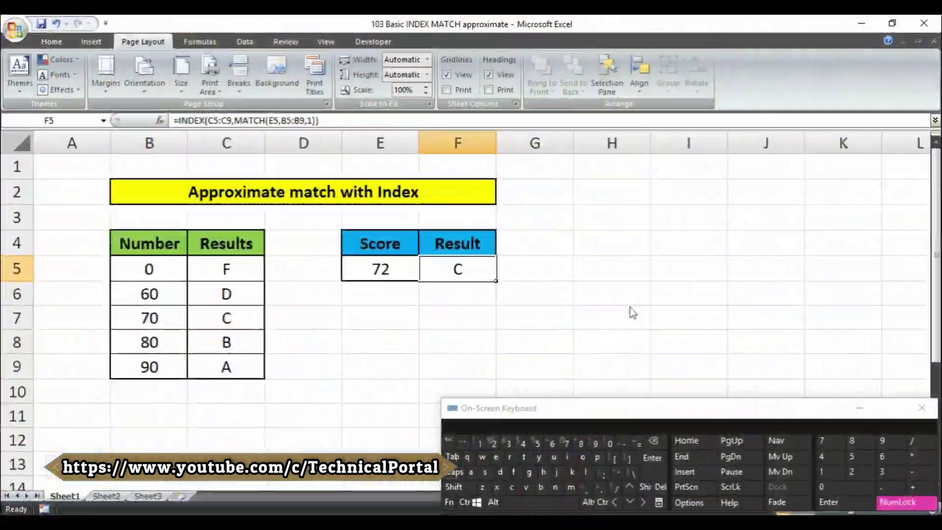
Open the formula in F5 and examine its MATCH arguments through to the match type, leaving it unchanged.
{"action": "key", "text": "F2"}
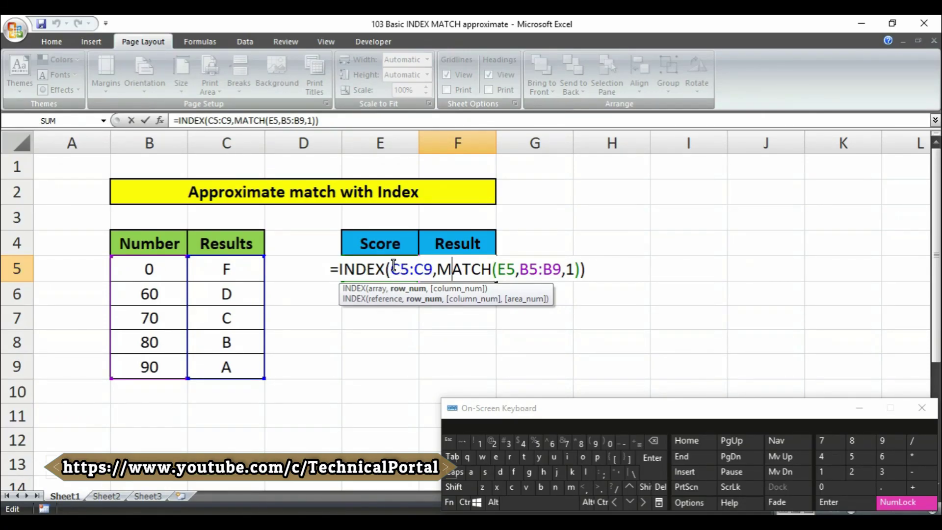
{"action": "key", "text": "Right"}
{"action": "key", "text": "Right"}
{"action": "key", "text": "Right"}
{"action": "key", "text": "Right"}
{"action": "key", "text": "Right"}
{"action": "key", "text": "Right"}
{"action": "key", "text": "Right"}
{"action": "key", "text": "Right"}
{"action": "key", "text": "Right"}
{"action": "key", "text": "Right"}
{"action": "key", "text": "Right"}
{"action": "key", "text": "Right"}
{"action": "key", "text": "Right"}
{"action": "key", "text": "Right"}
{"action": "key", "text": "Right"}
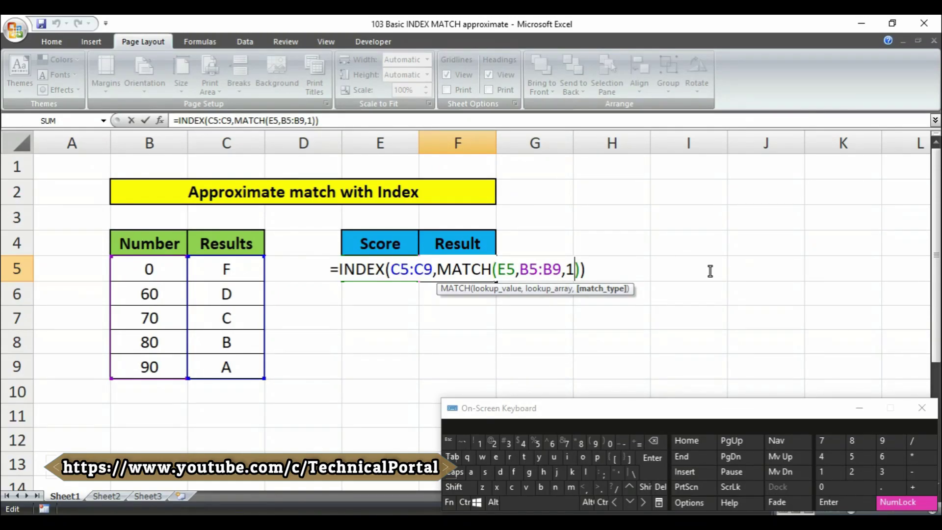
{"action": "key", "text": "Return"}
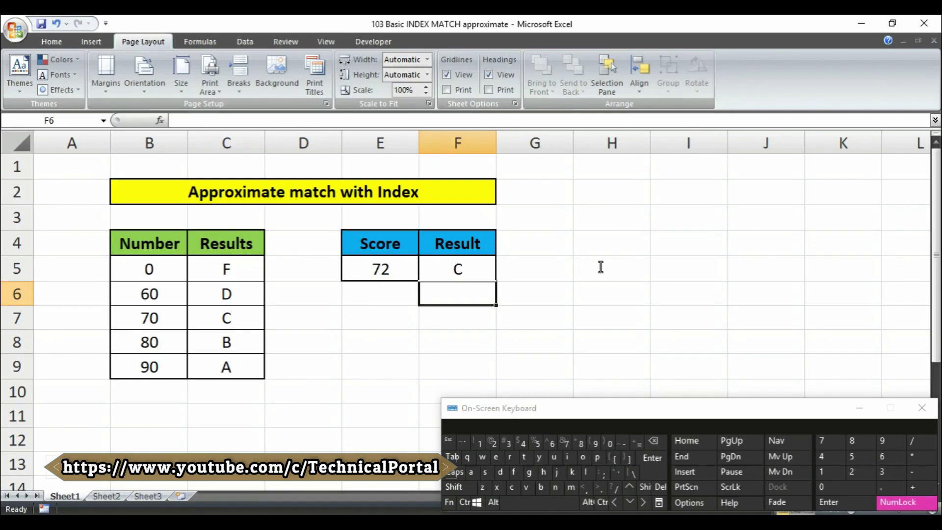
Reopen the F5 formula and examine its INDEX part with the C5:C9 array, without editing it.
{"action": "key", "text": "Up"}
{"action": "key", "text": "Left"}
{"action": "key", "text": "Right"}
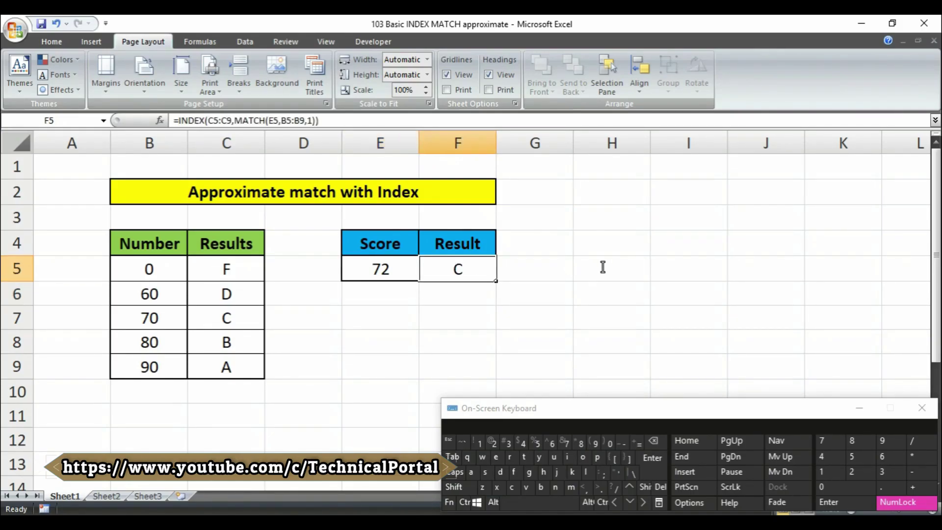
{"action": "double_click", "coordinate": [452, 268]}
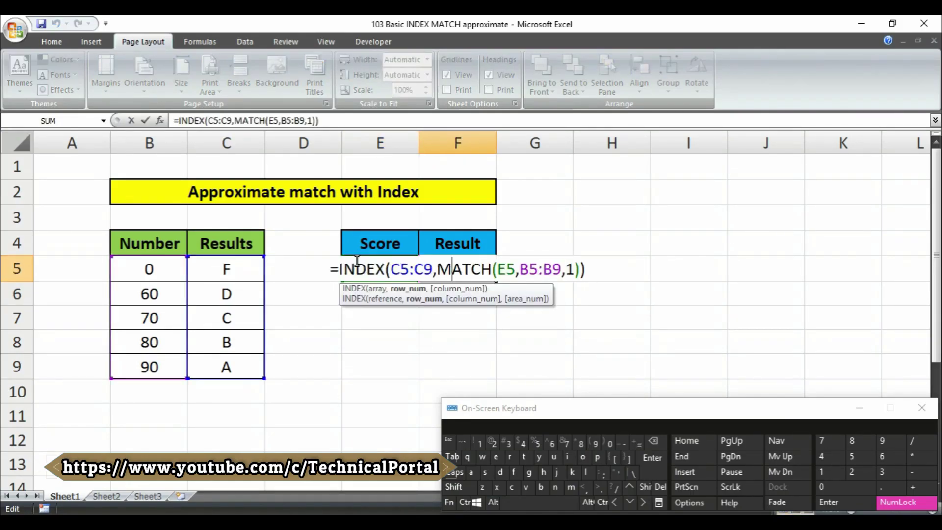
{"action": "left_click_drag", "start_coordinate": [340, 269], "coordinate": [432, 269]}
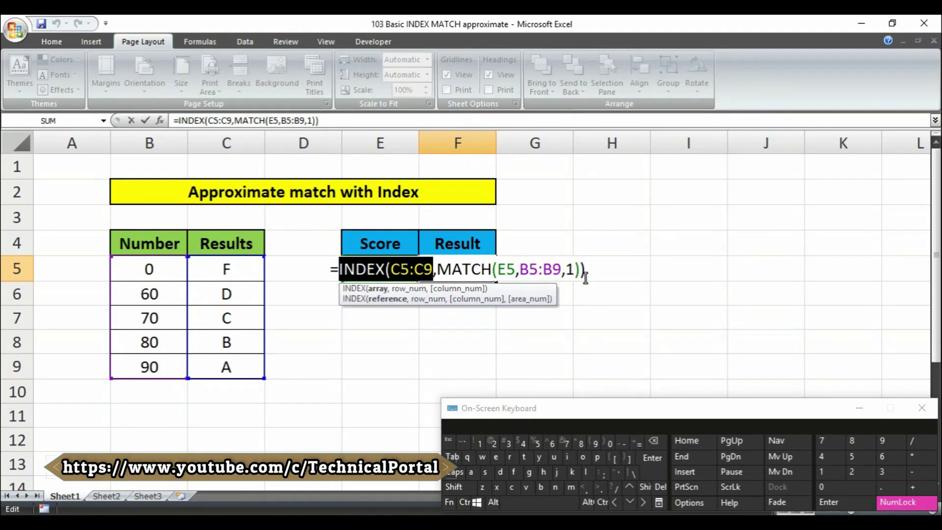
{"action": "key", "text": "Return"}
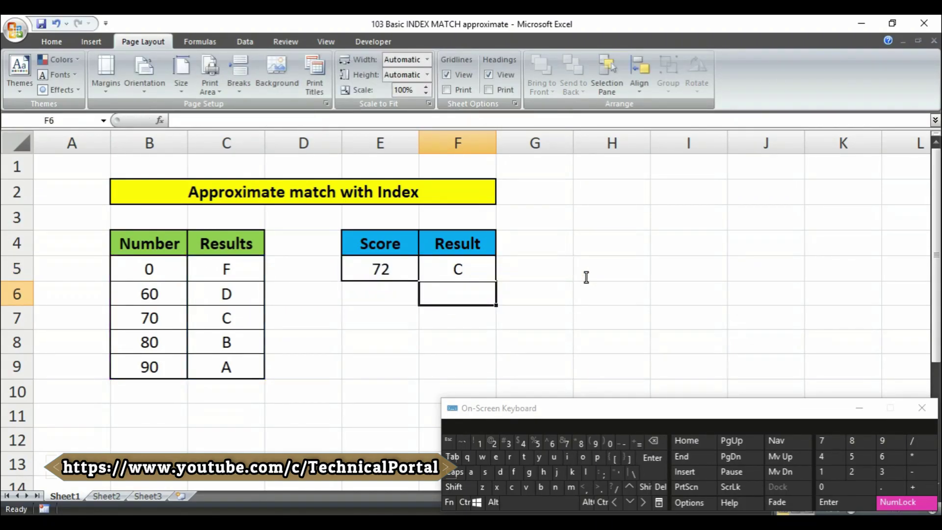